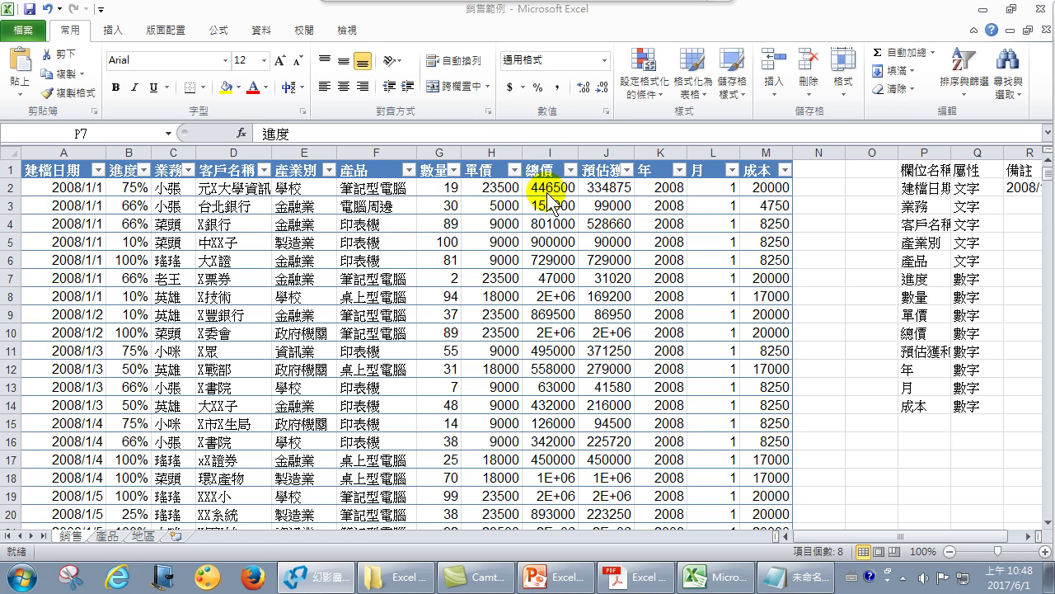
Step: Select a cell in the 銷售 sales table and bring up the 插入 (Insert) ribbon options
left_click(337, 242)
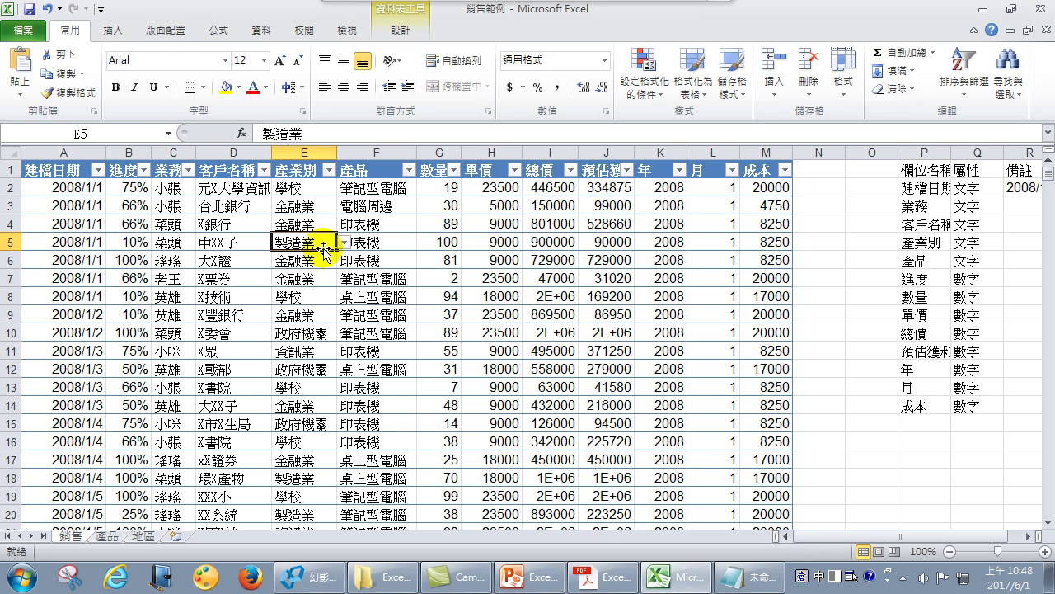
left_click(115, 31)
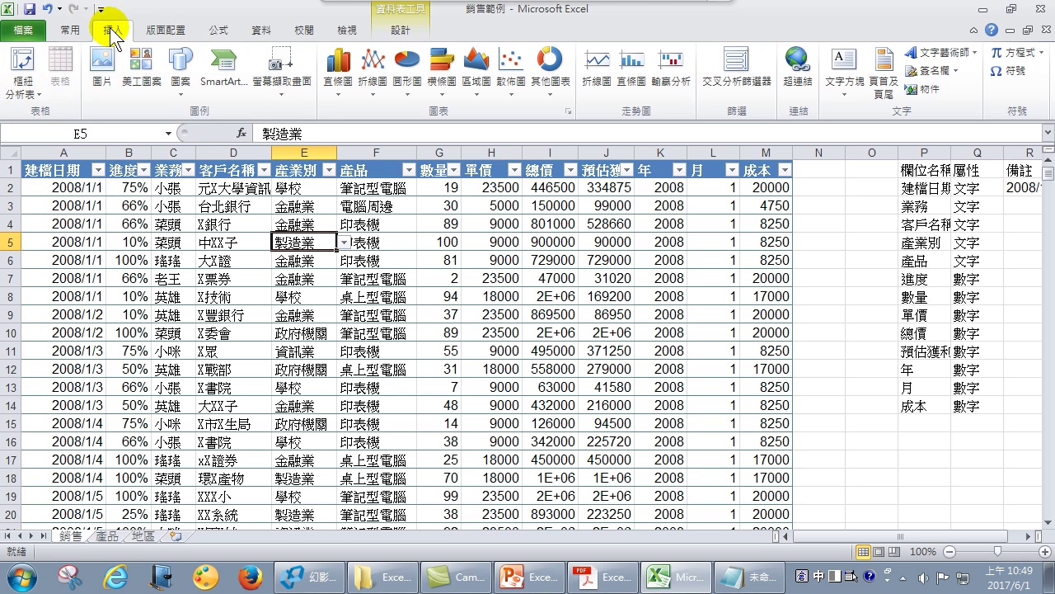
Step: Insert an empty pivot table from the sales table onto new sheet 工作表1
left_click(25, 64)
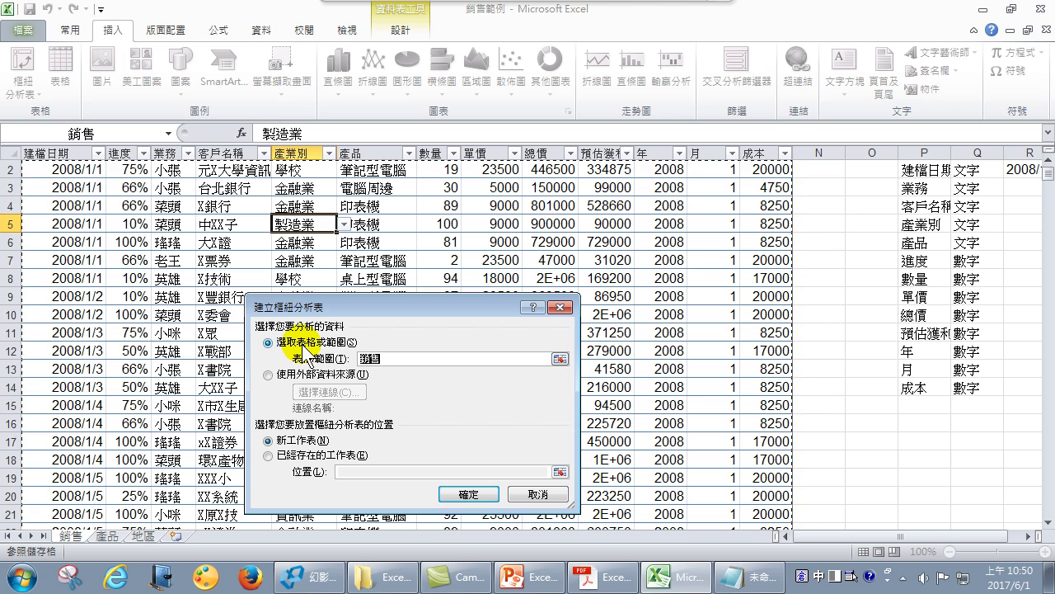
left_click(462, 496)
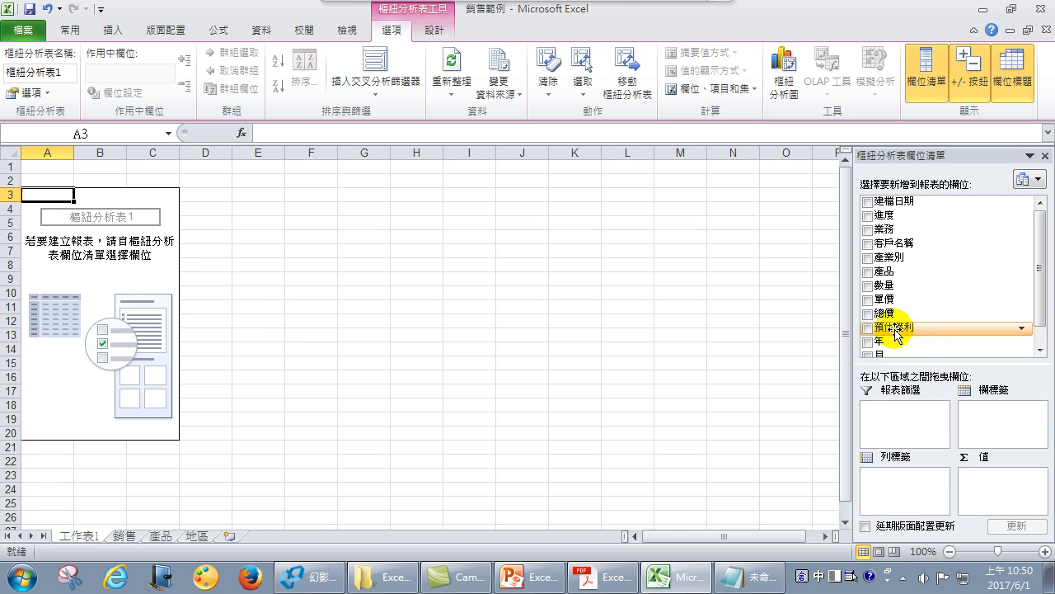
Step: Add 產品 as row labels and the sum of 總價 as values
left_click(868, 272)
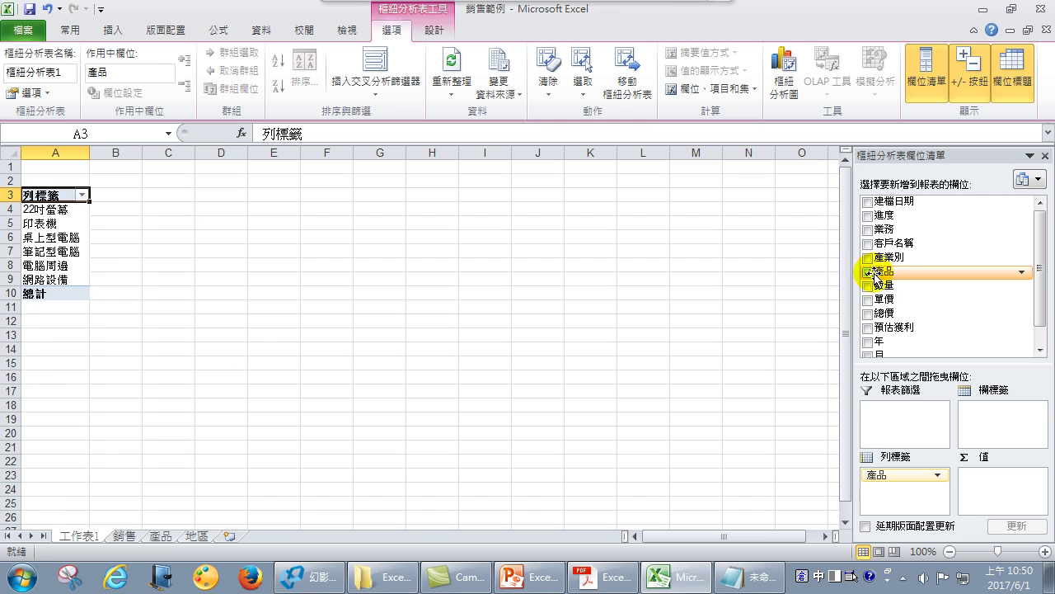
left_click(867, 314)
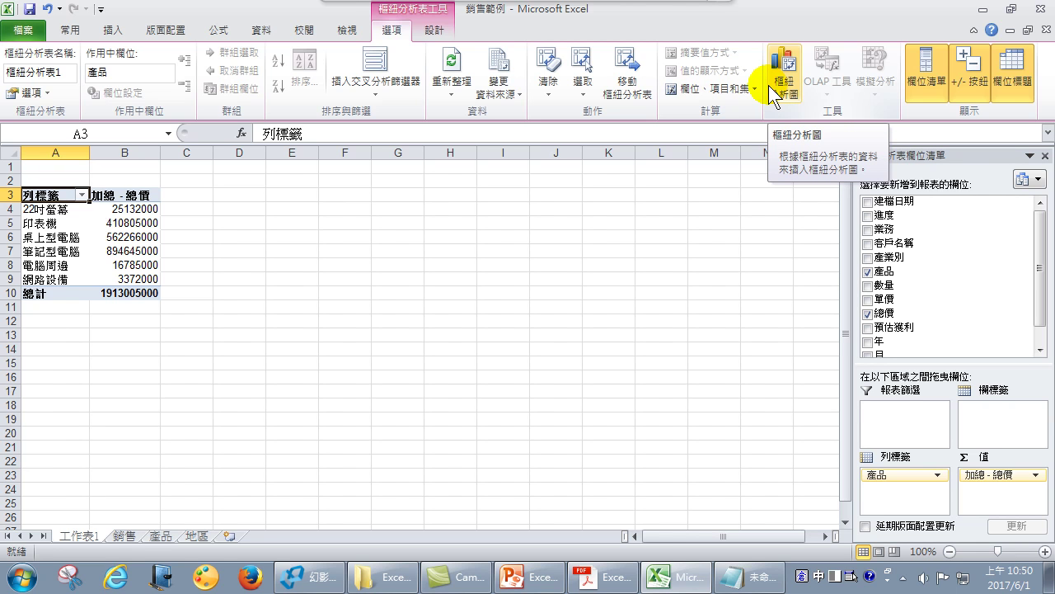
Step: Insert a clustered column pivot chart plotting summed 總價 for each 產品
left_click(777, 71)
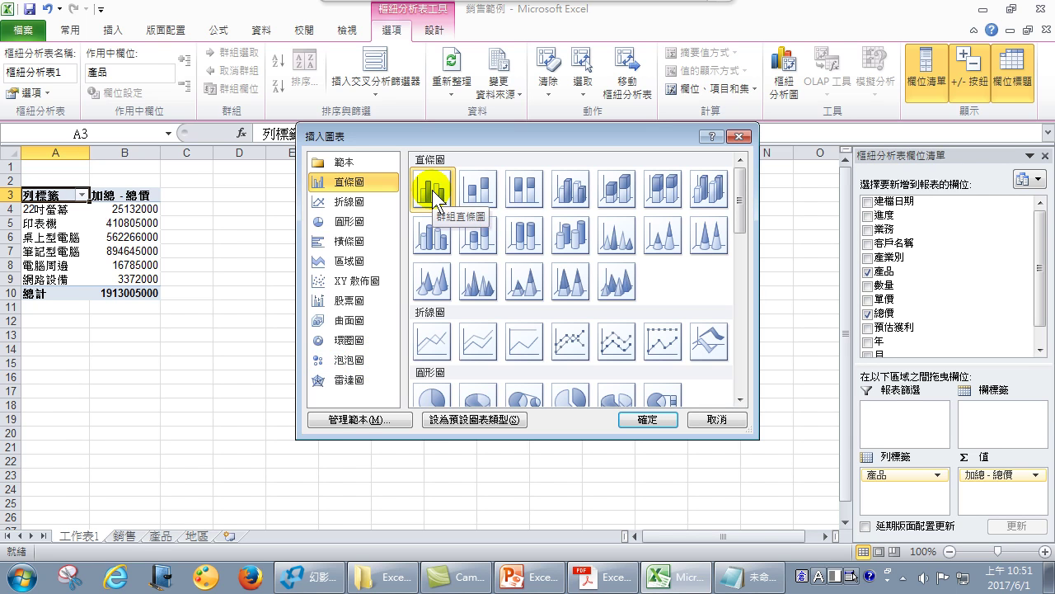
left_click(635, 422)
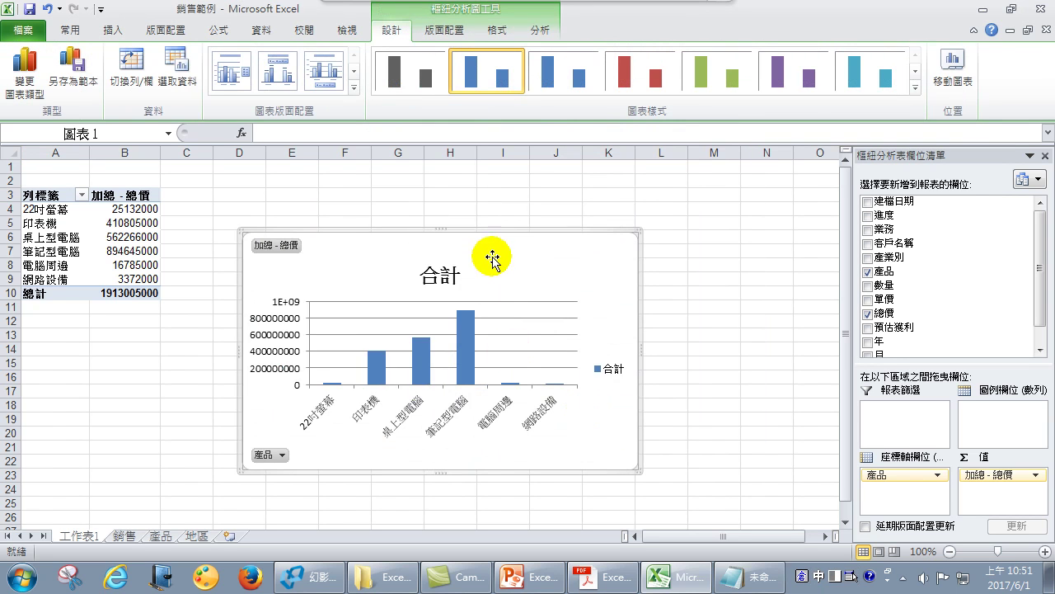
Step: Reposition the 合計 pivot chart to the right side of the sheet, clear of the pivot table
left_click_drag(493, 258, 468, 204)
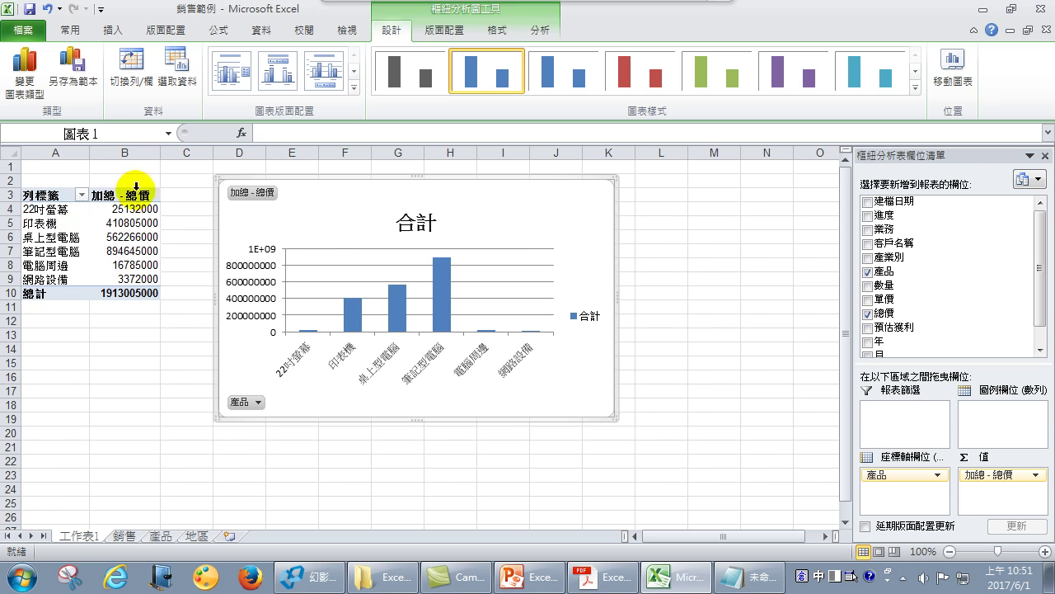
left_click_drag(293, 178, 663, 253)
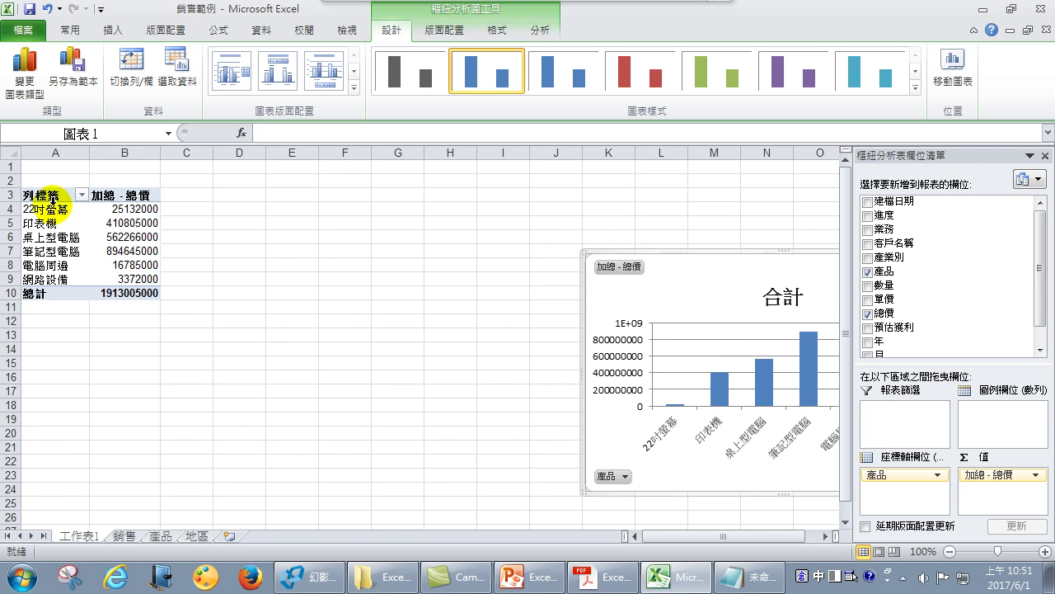
left_click(61, 251)
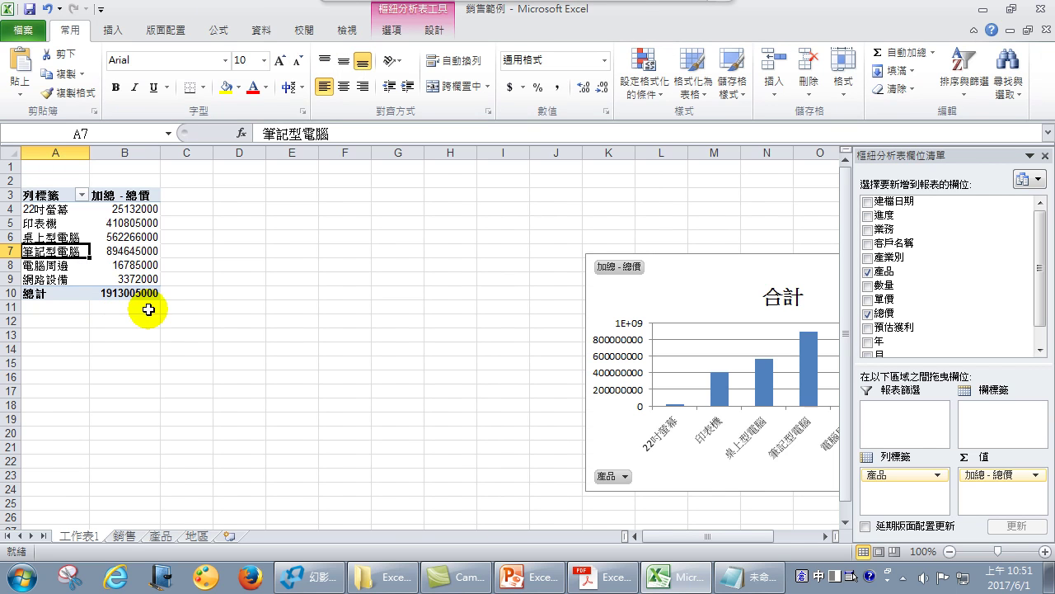
left_click(121, 250)
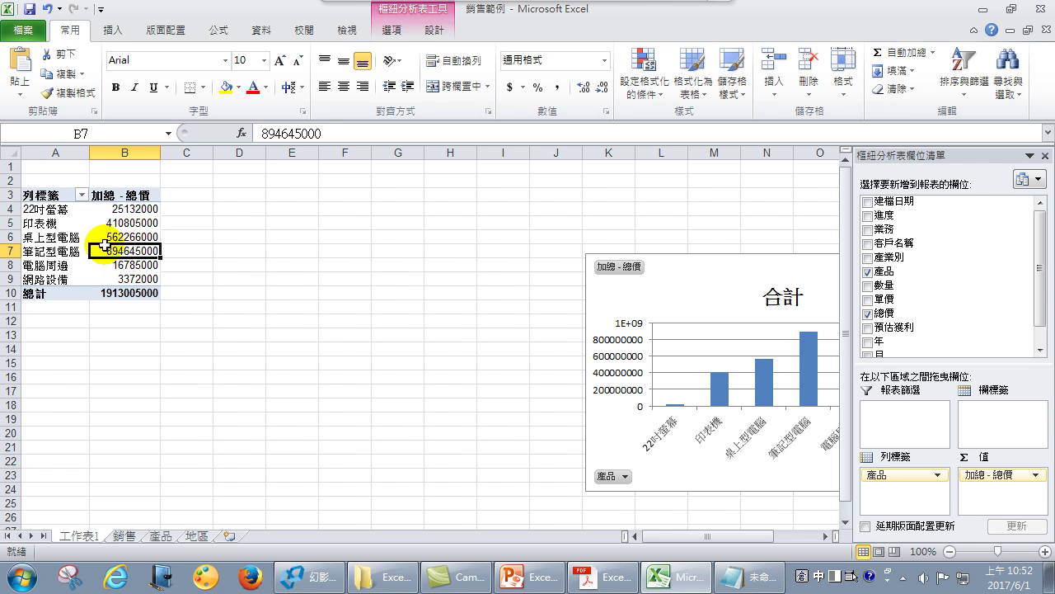
left_click(50, 237)
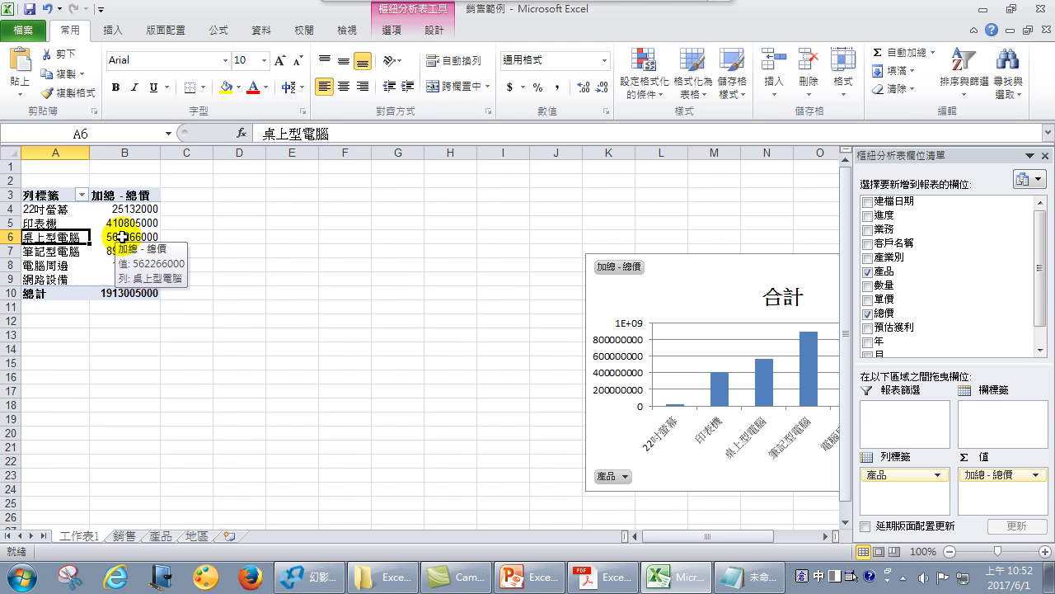
left_click(122, 237)
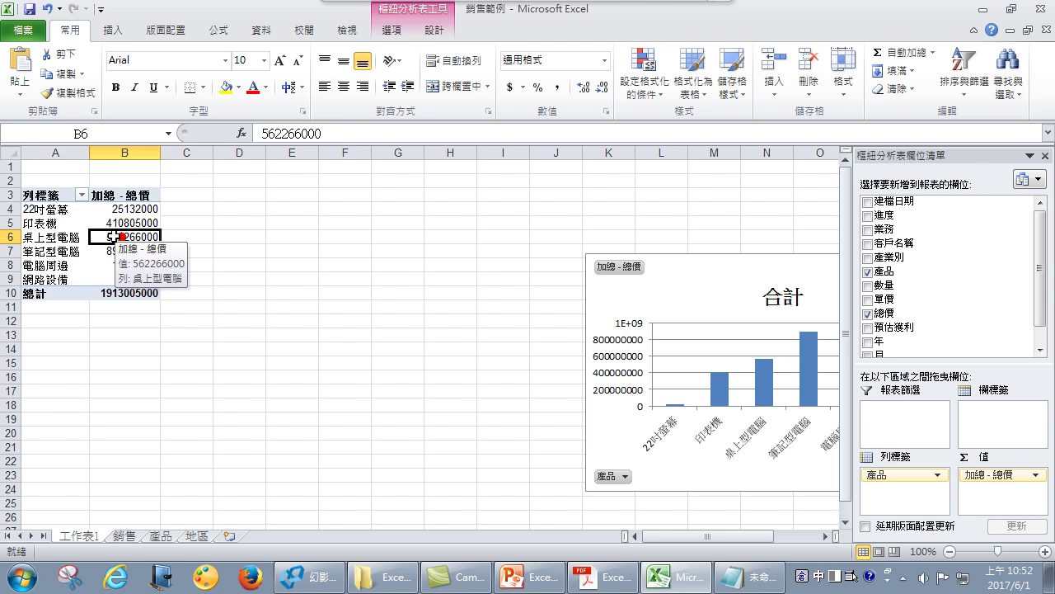
left_click(53, 224)
left_click(126, 224)
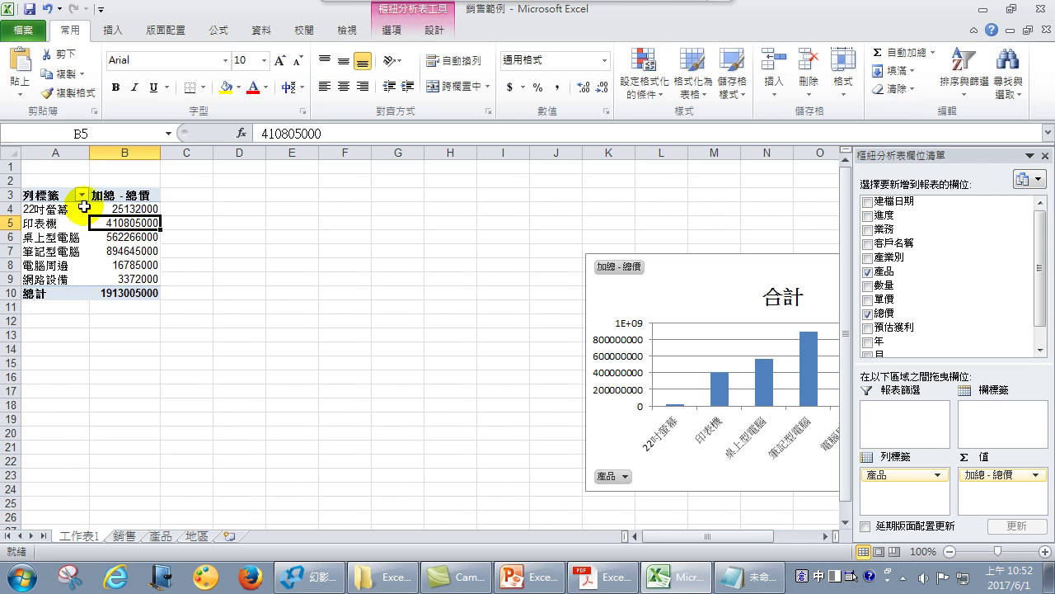
left_click(47, 207)
mouse_move(136, 209)
left_click(66, 265)
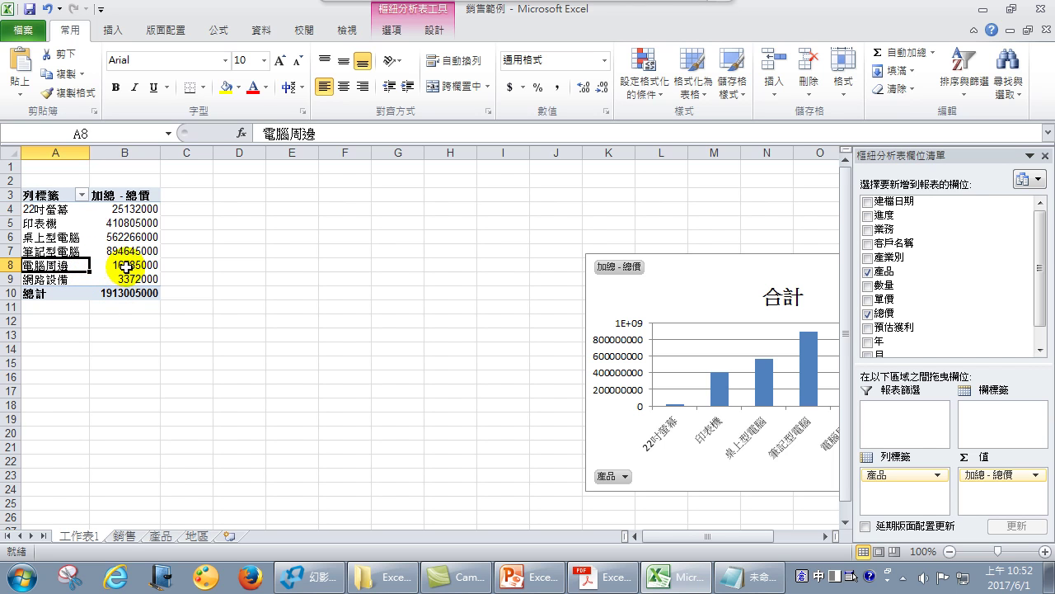
left_click(54, 285)
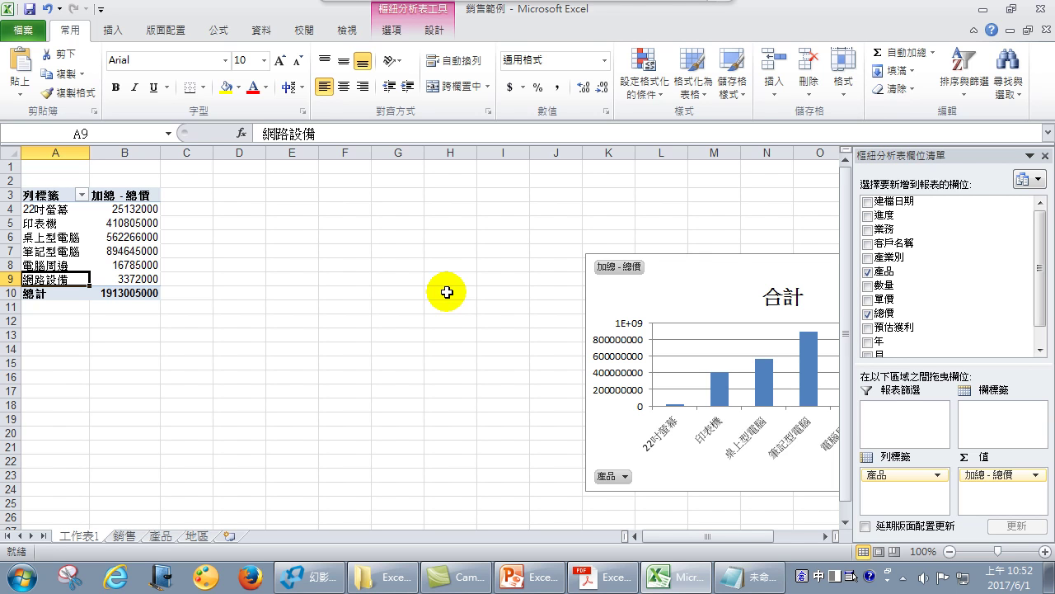
Step: Drag the 合計 pivot chart back so it sits just right of the pivot table
left_click_drag(684, 262, 301, 206)
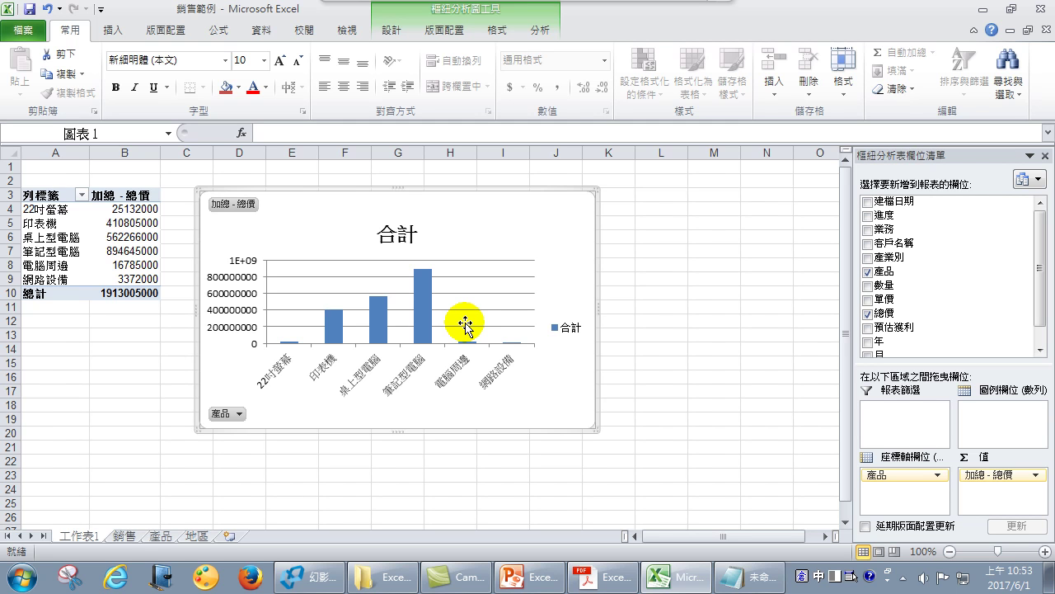
Step: From the 銷售 sheet, insert 樞紐分析表2 on 工作表2 with 產品 rows and summed 總價
left_click(130, 535)
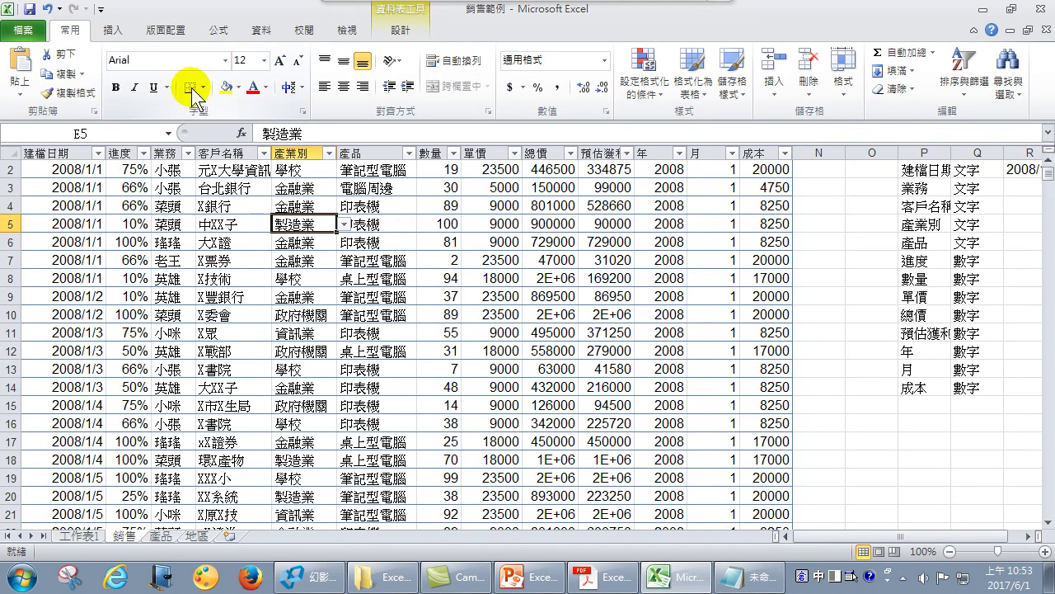
left_click(121, 31)
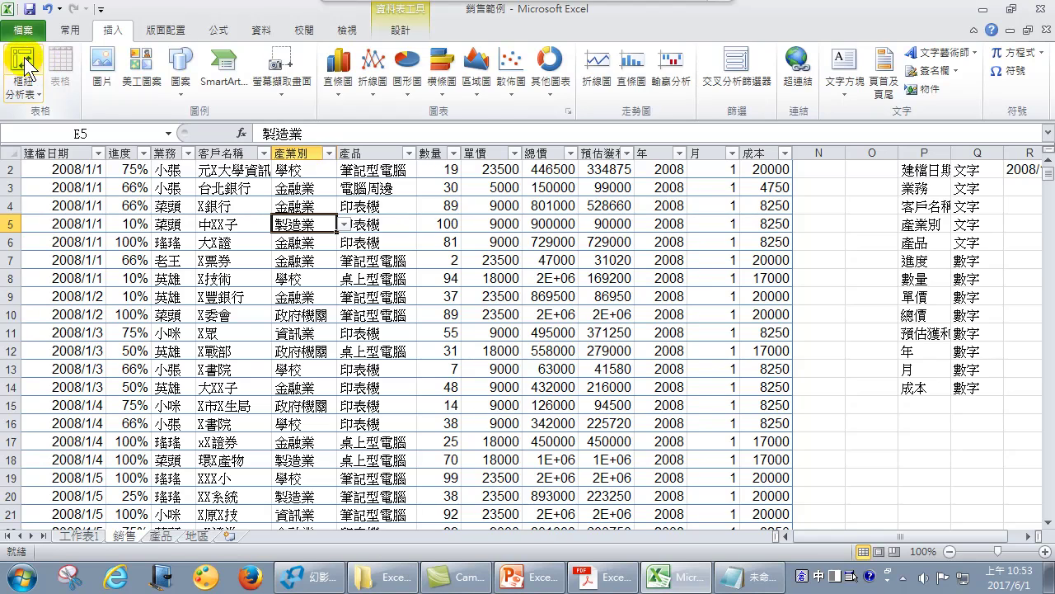
left_click(24, 59)
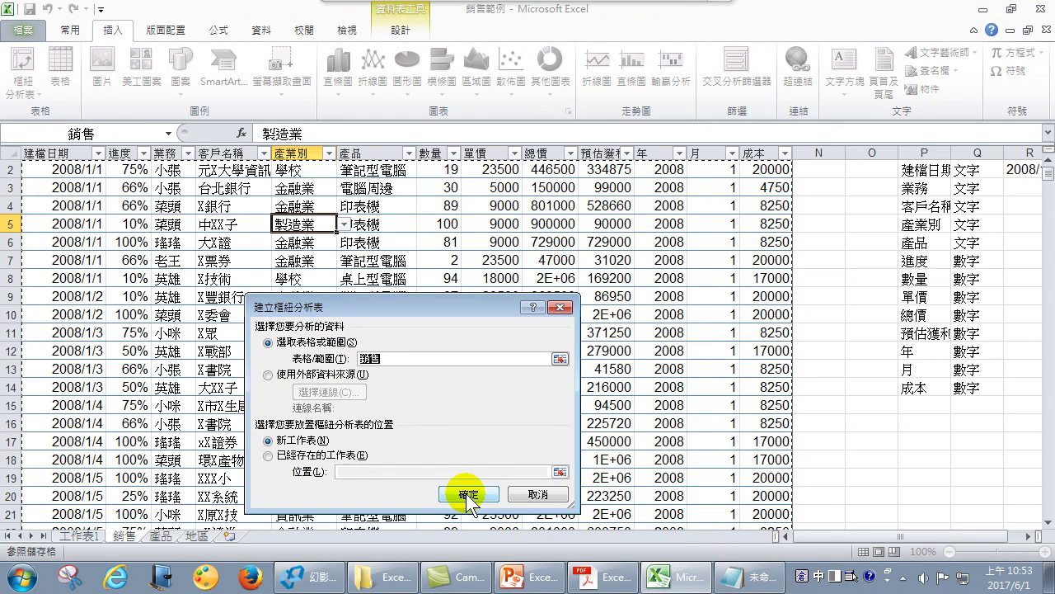
left_click(458, 493)
mouse_move(944, 271)
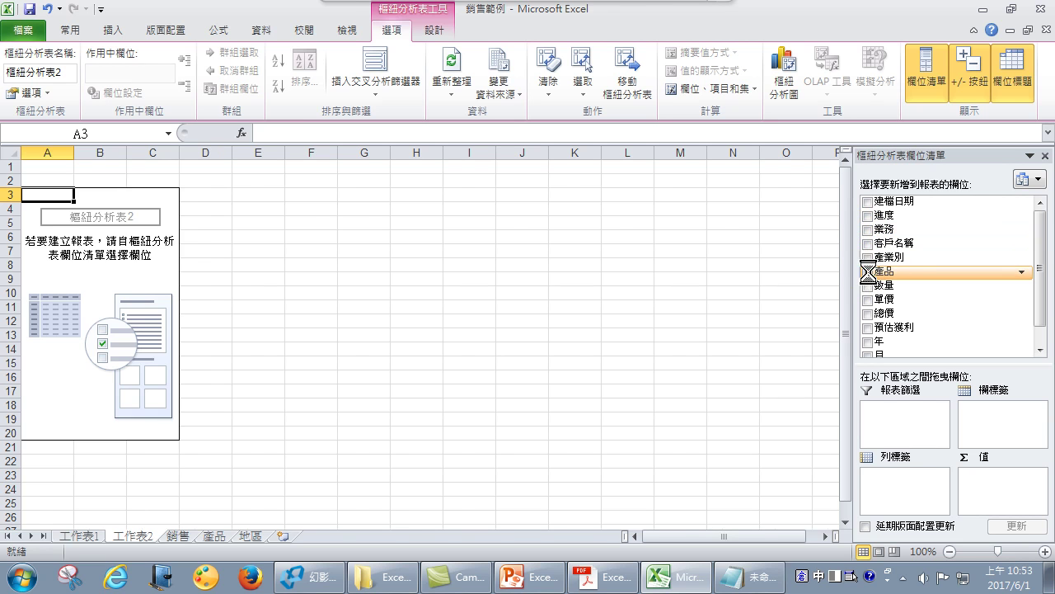
left_click(868, 272)
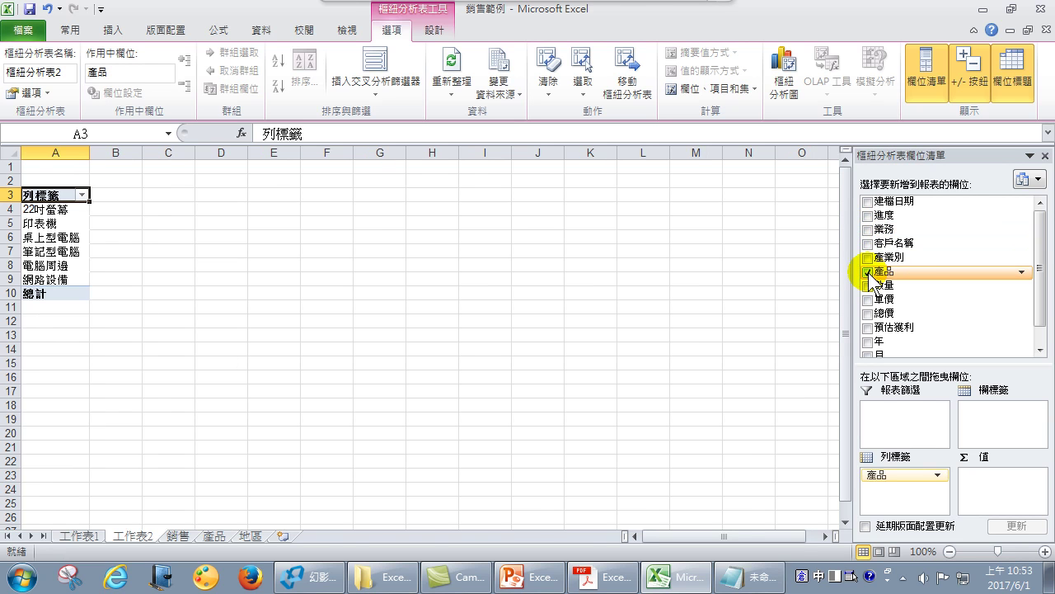
left_click(867, 314)
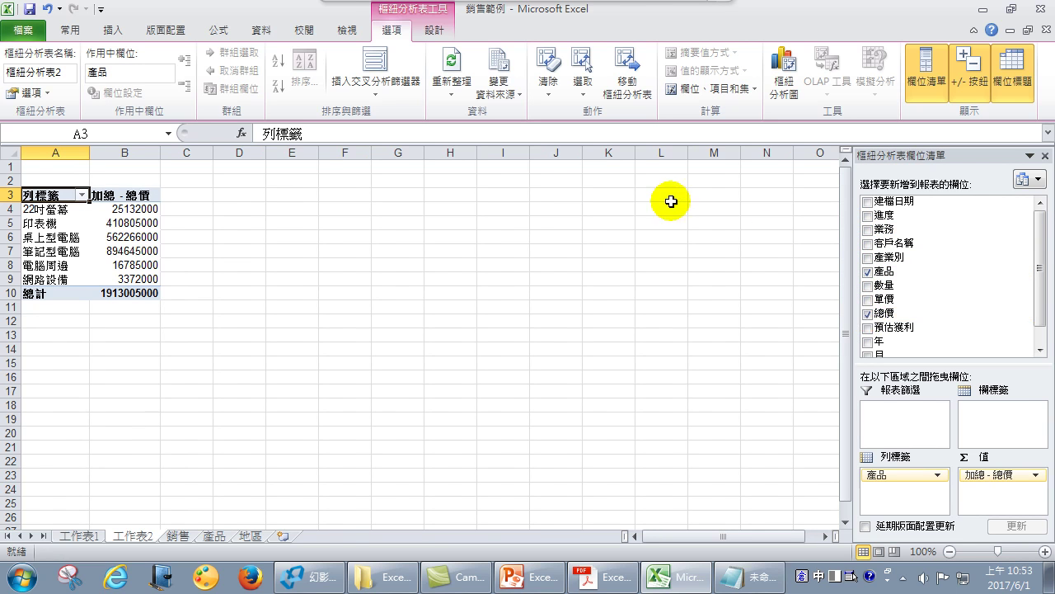
Step: Insert a clustered column pivot chart of summed 總價 beside 樞紐分析表2
left_click(790, 71)
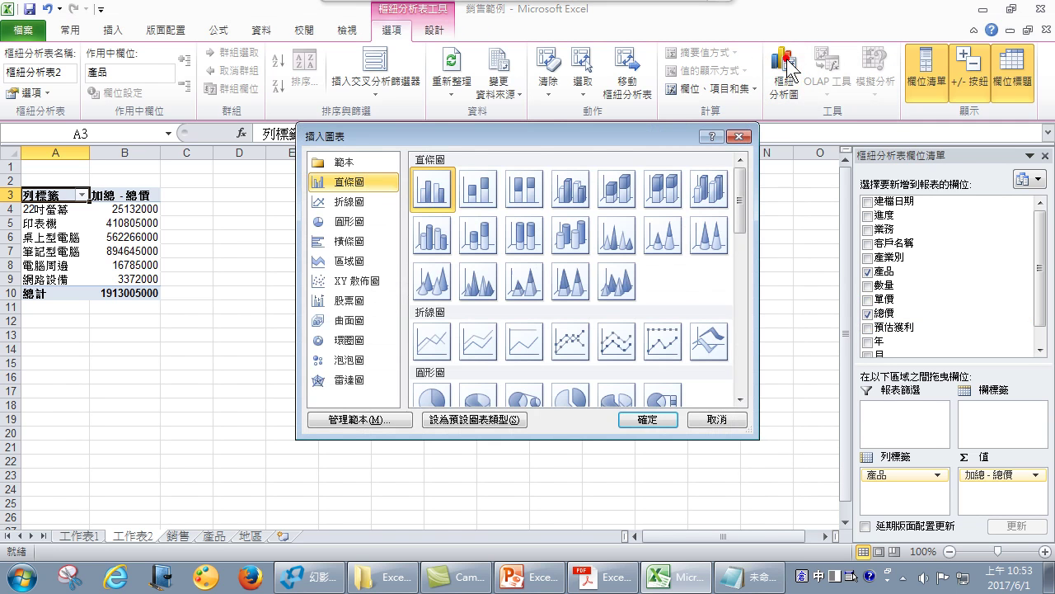
left_click(643, 422)
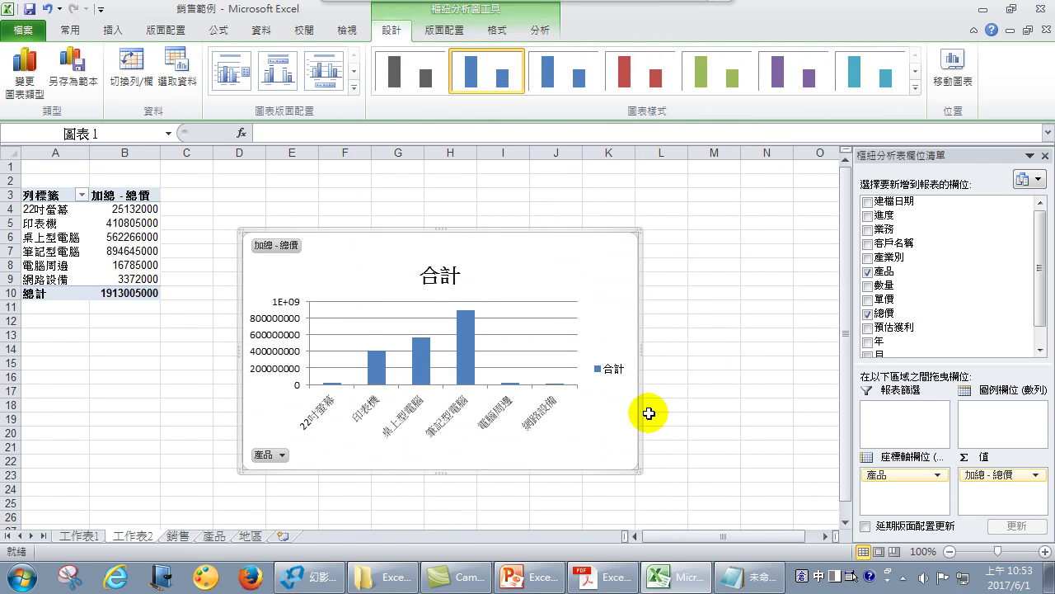